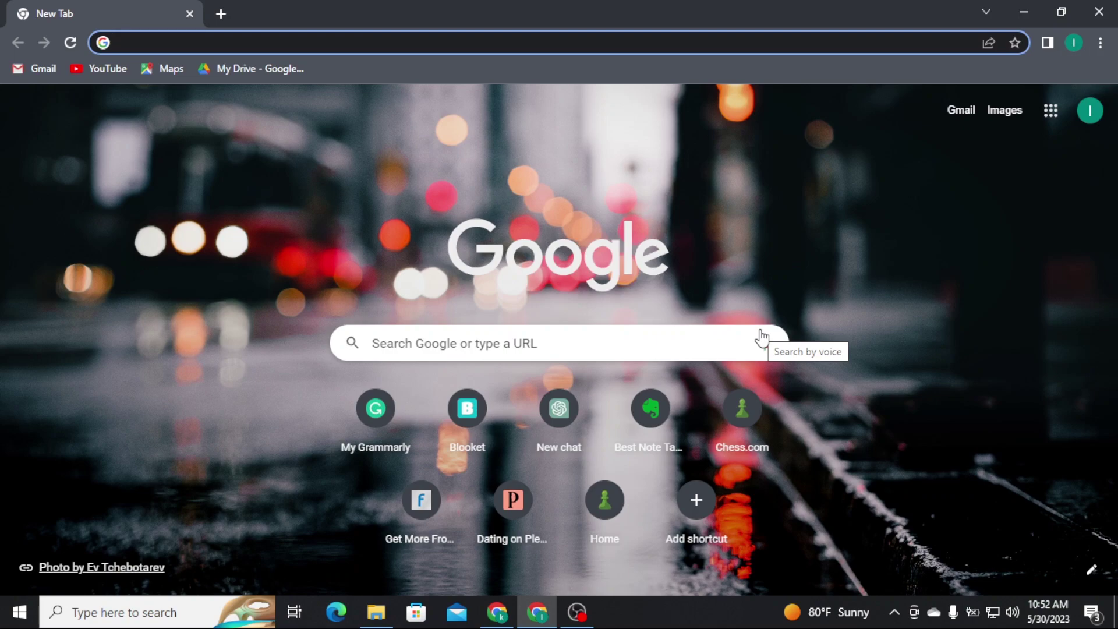
pyautogui.write('my.snhu.edu')
# - Load my.snhu.edu to reach the Sign in to mySNHU student-type page
pyautogui.press('Return')
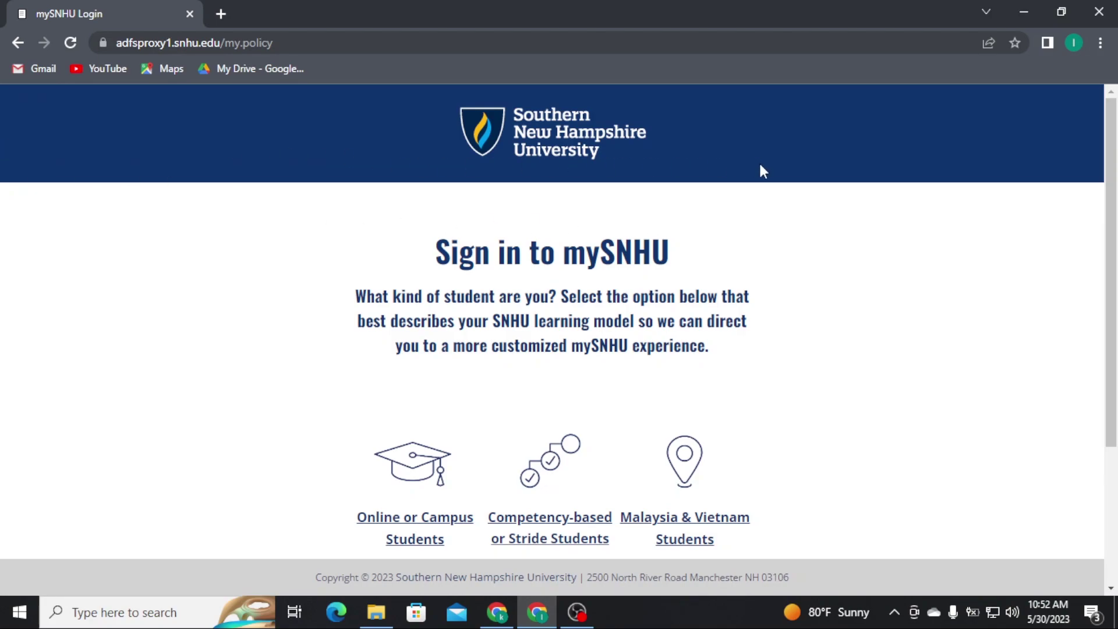
pyautogui.scroll(-1, 269, 417)
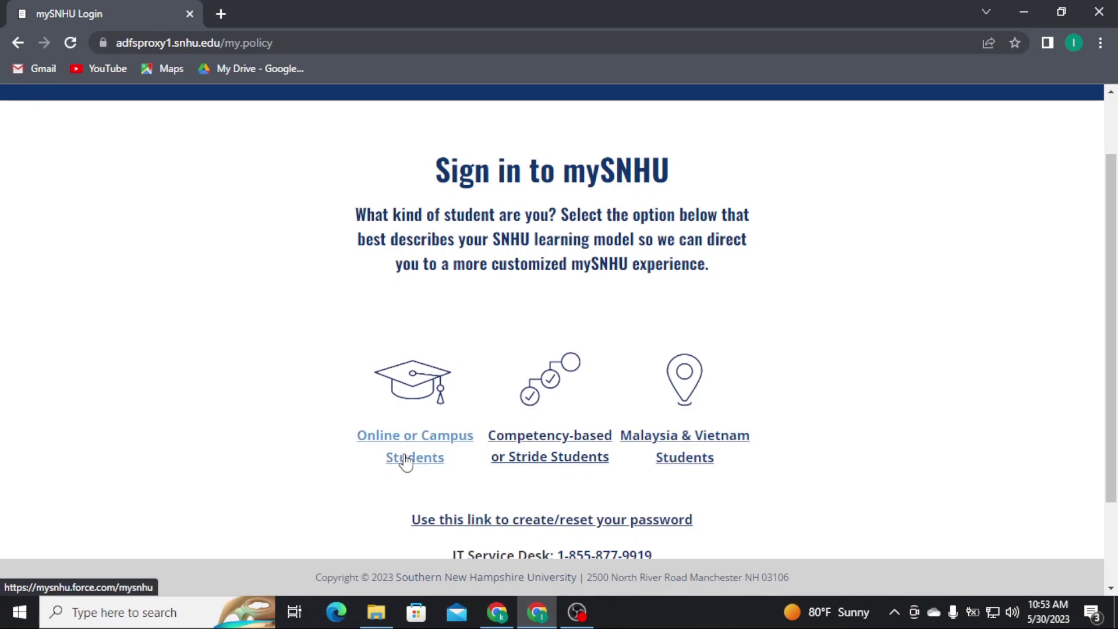
# - Pick the student-type link, fill in the student email on the SNHU sign-in page, and submit it
pyautogui.click(637, 469)
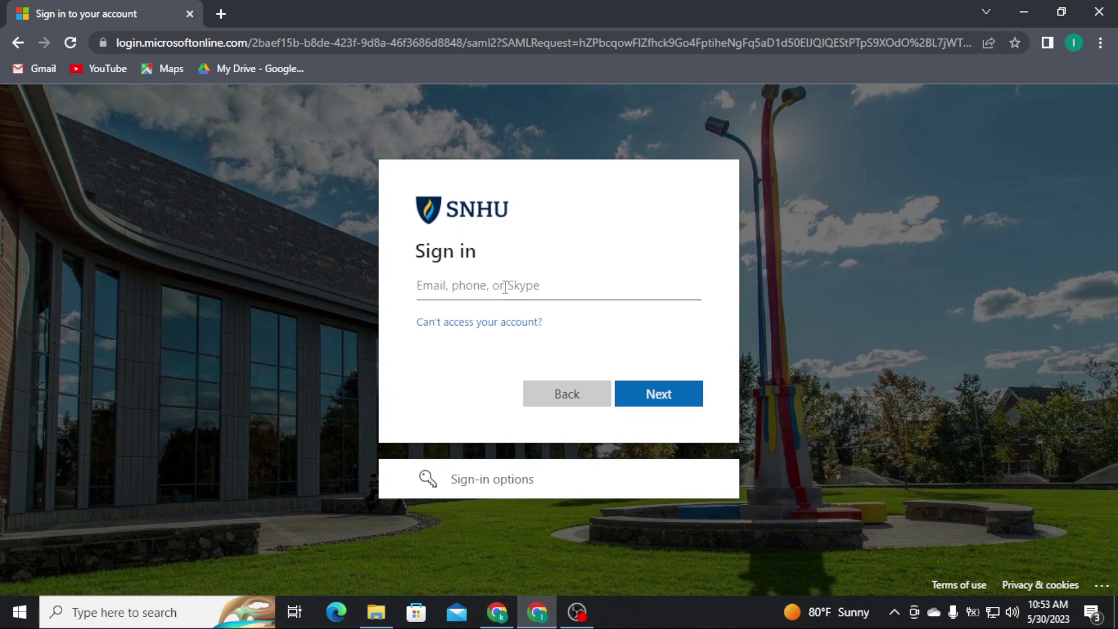
pyautogui.click(476, 291)
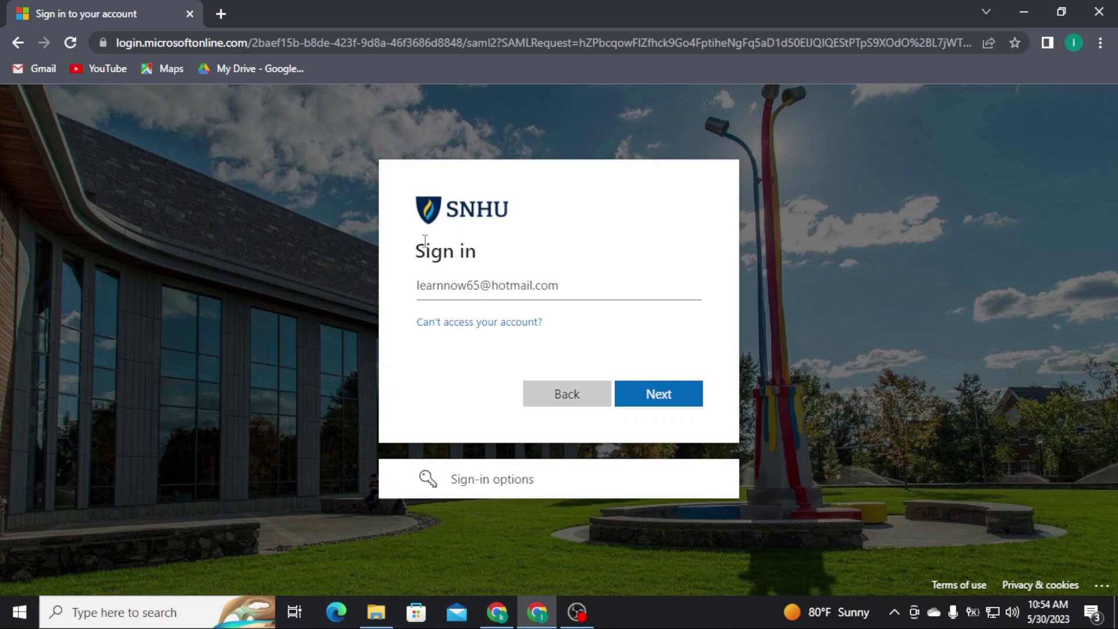
pyautogui.click(639, 397)
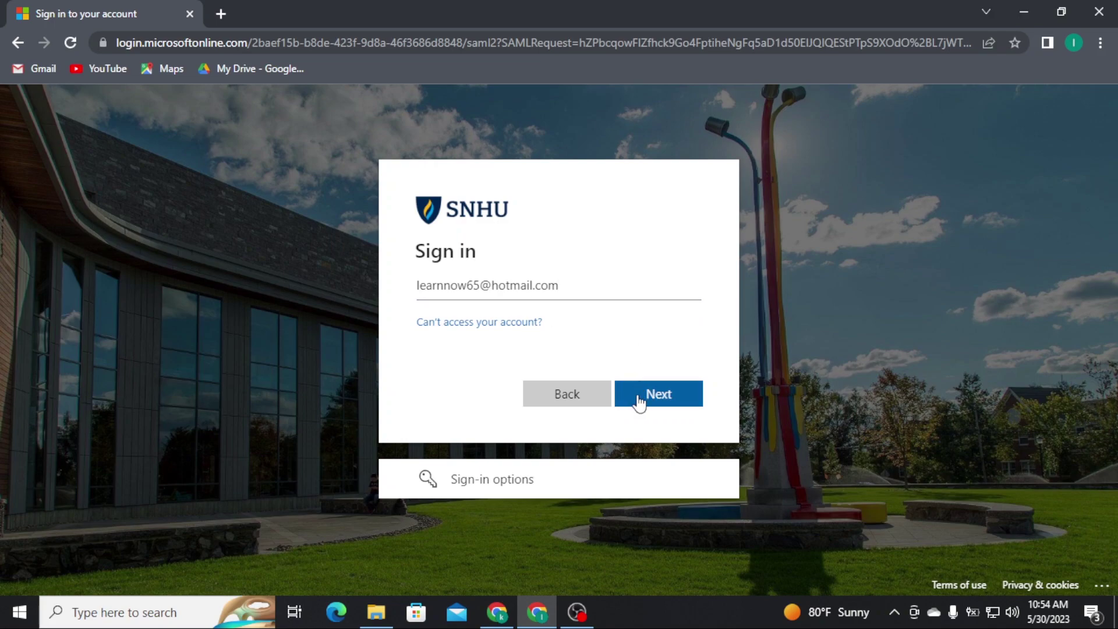